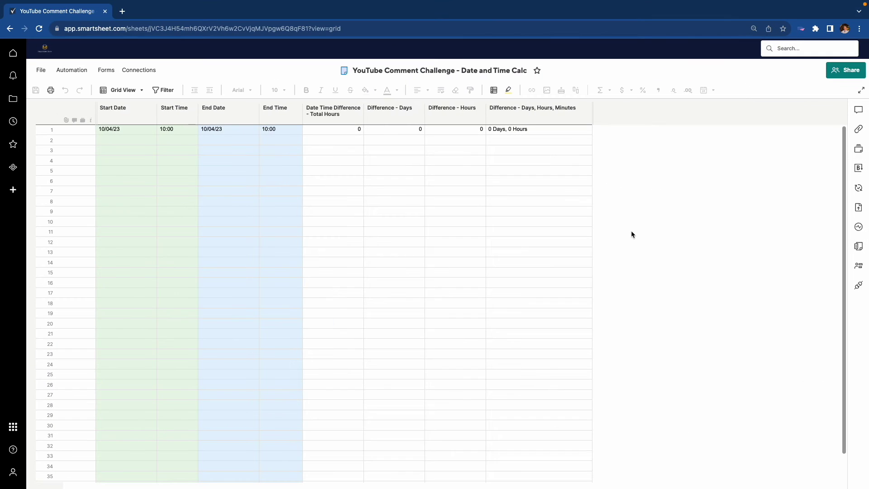
- Check that row 1, starting and ending 10/04/23 10:00, shows 0 total hours
left_click(144, 143)
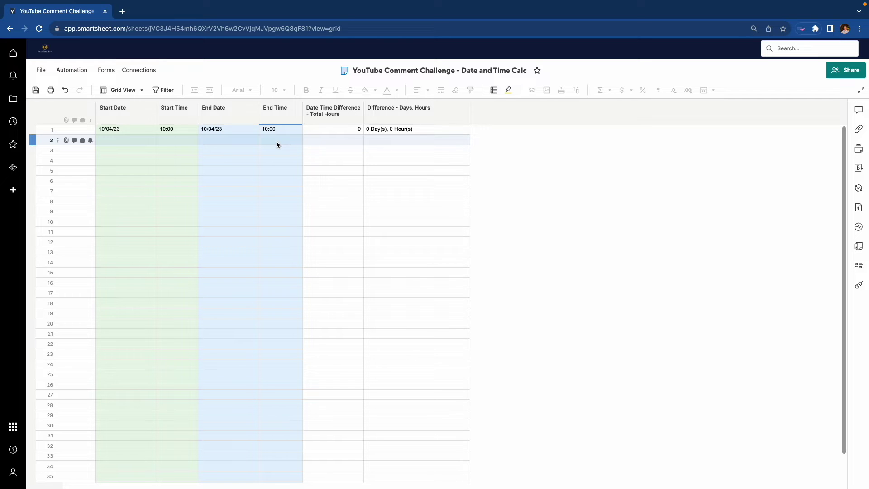
left_click(333, 133)
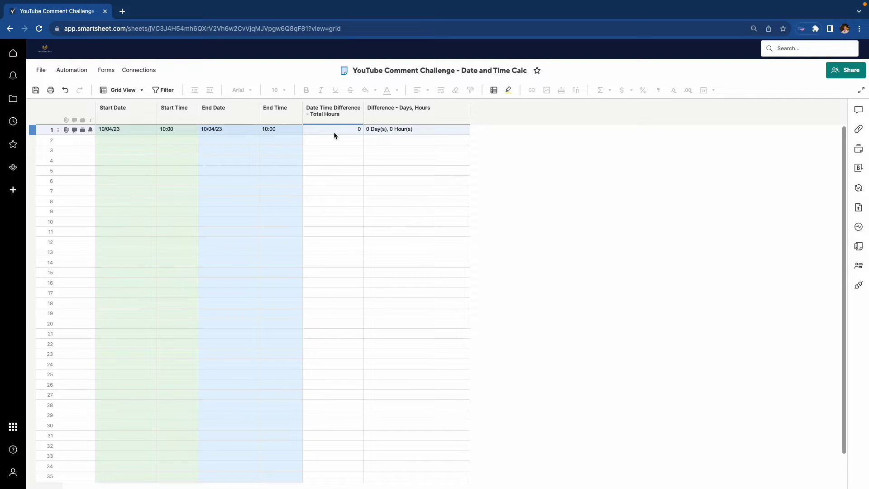
- Change row 1's end time from 10:00 to 11:00
left_click(368, 132)
left_click(140, 134)
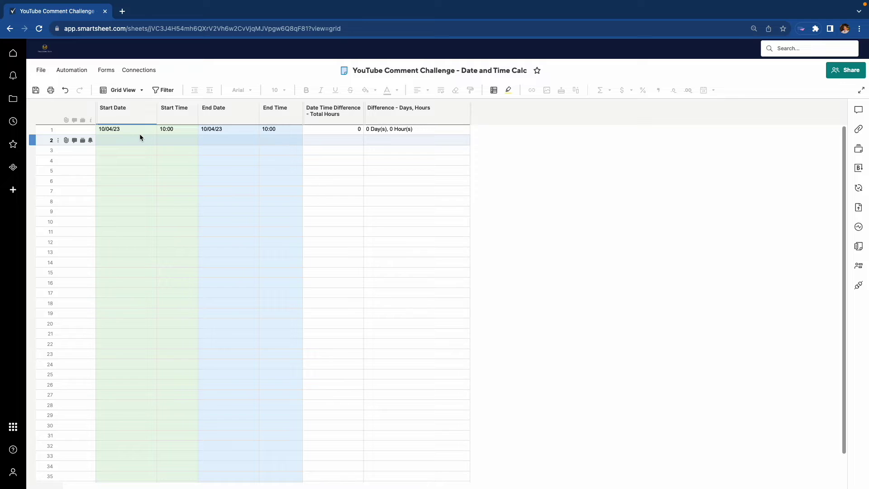
left_click(151, 132)
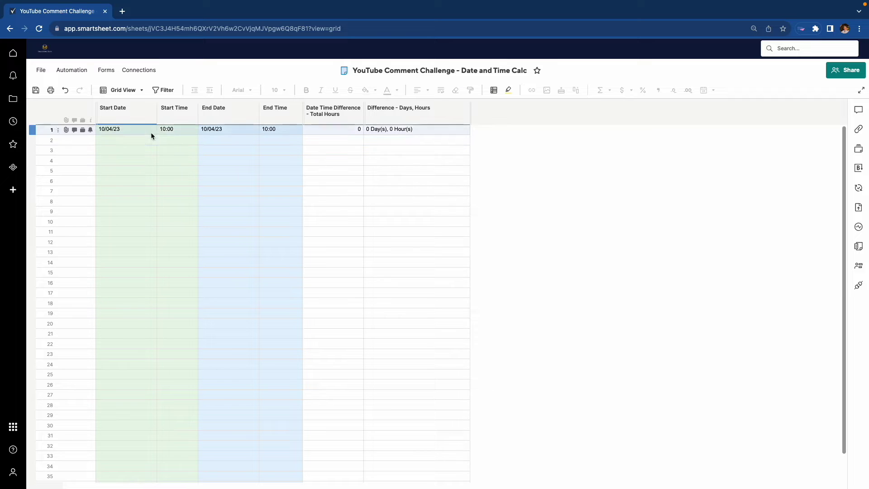
left_click(268, 129)
double_click(267, 129)
key("BackSpace")
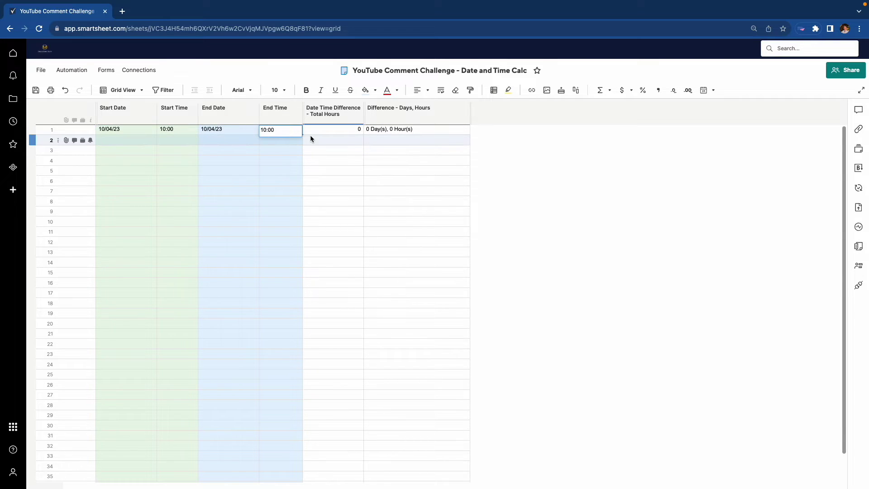
type("1")
key("Return")
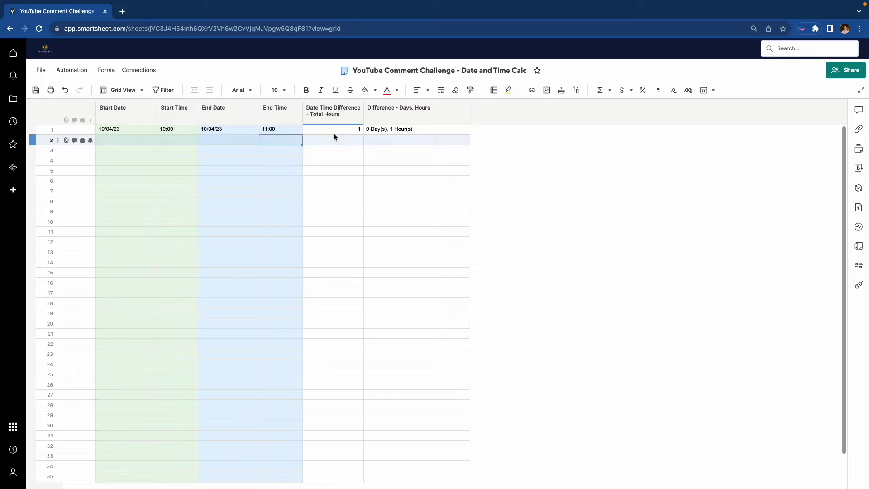
- Set row 1's end date to October 5 (10/05/23) from the calendar, giving 25 hours
double_click(217, 130)
left_click(255, 129)
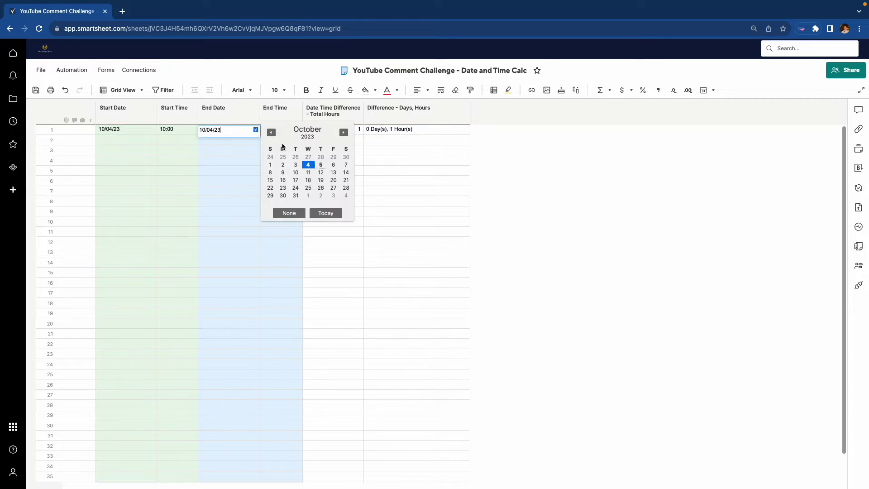
left_click(321, 166)
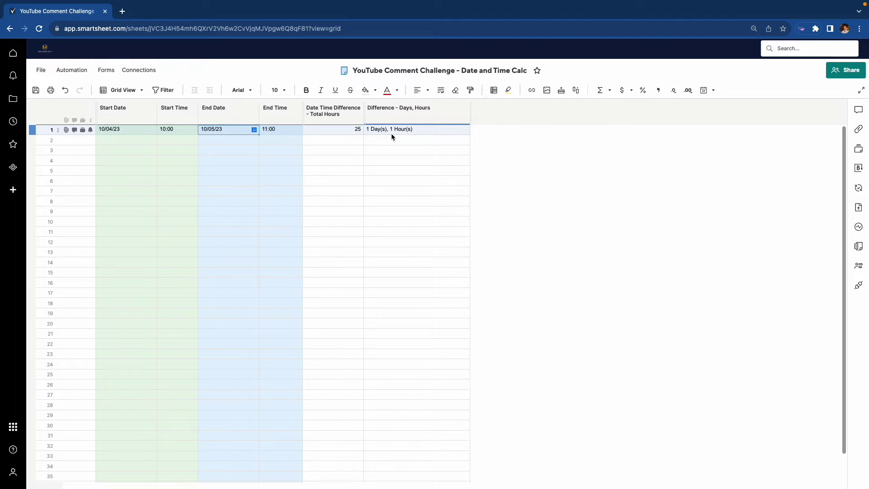
double_click(268, 130)
- Edit row 1's end time to 9:00, then to 9:30, giving 23.5 total hours
left_click_drag(268, 129, 259, 130)
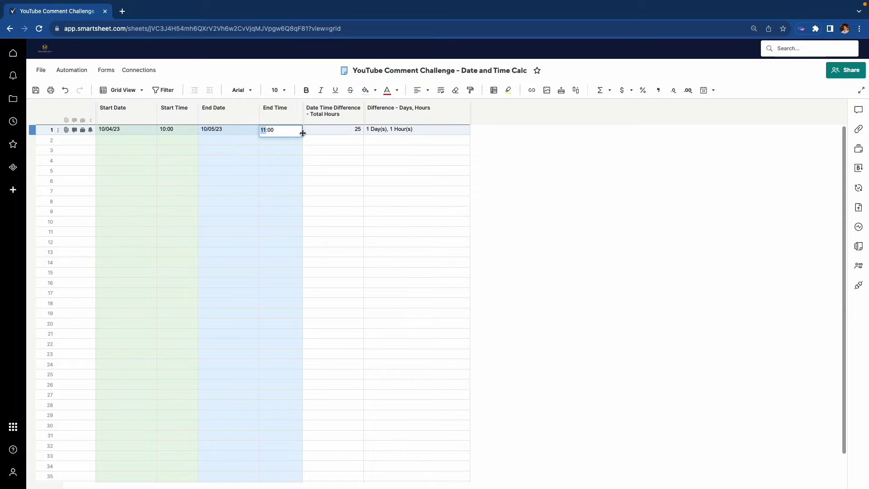
type("9")
key("Return")
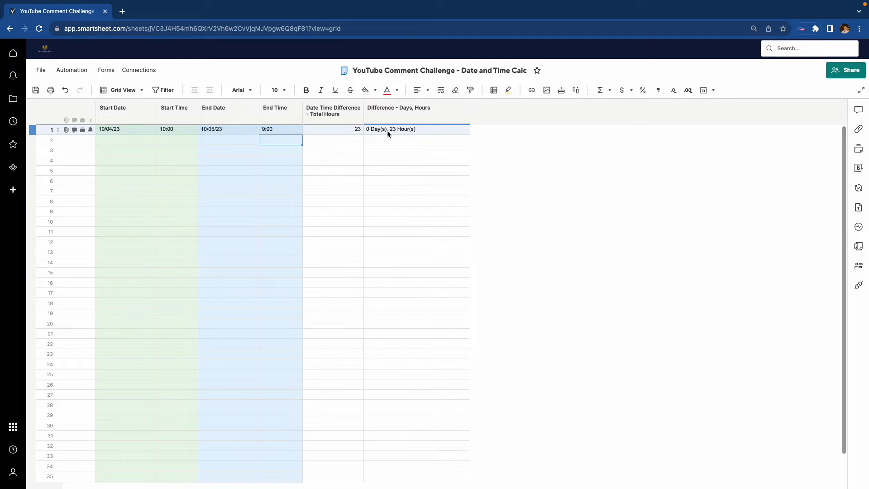
left_click(281, 131)
double_click(280, 131)
left_click_drag(279, 130, 266, 130)
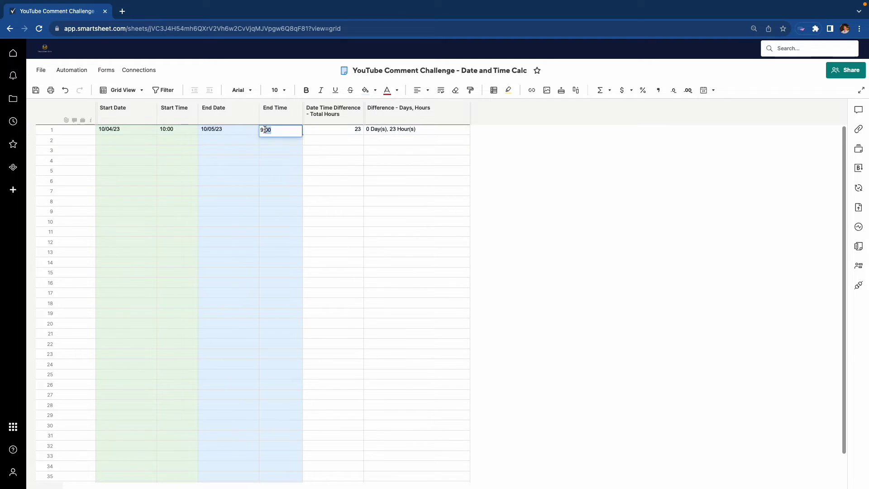
type("30")
key("Return")
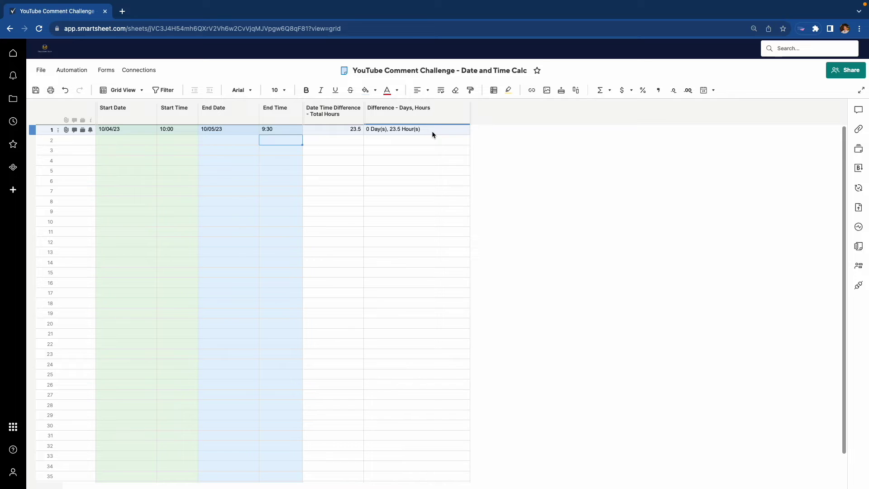
- Set row 1's end date to October 11 and its end time to 9:45
double_click(220, 130)
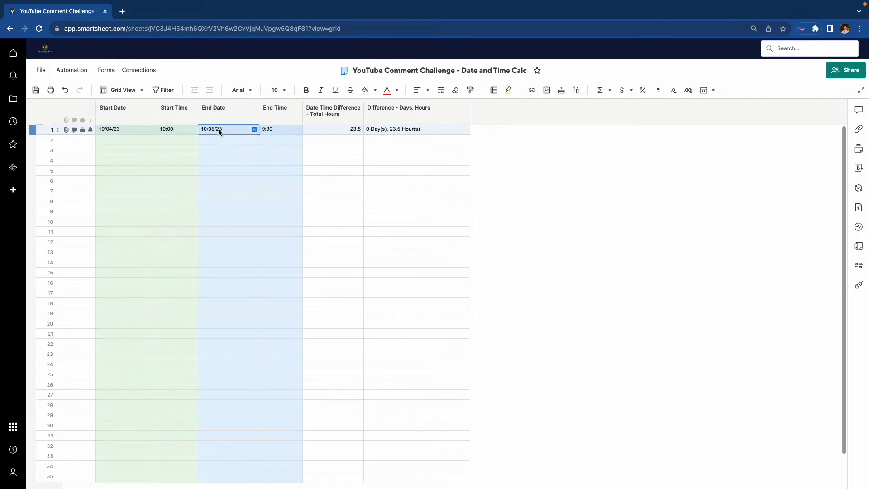
left_click(256, 130)
left_click(312, 171)
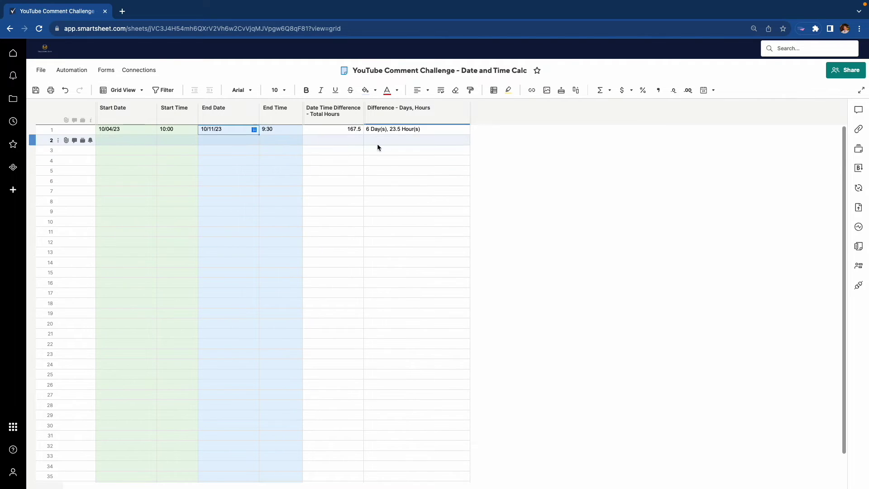
left_click(270, 130)
left_click(272, 130)
key("BackSpace")
key("BackSpace")
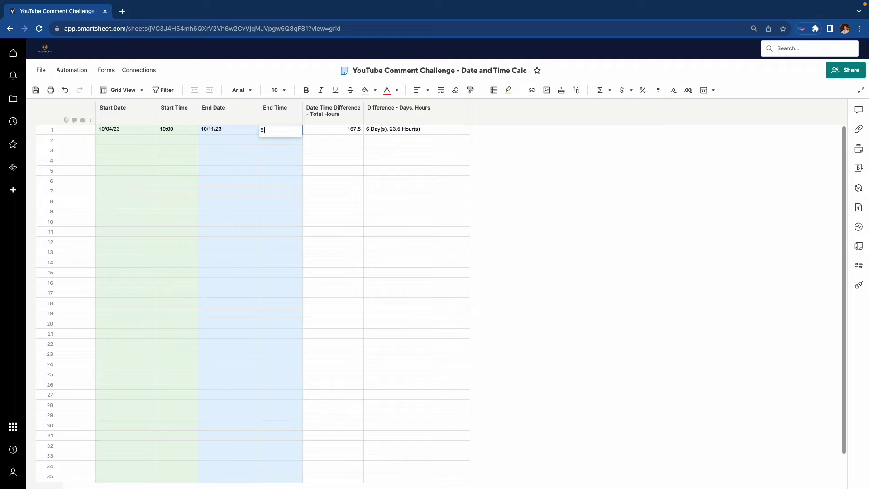
type("45")
key("Return")
- Change row 1's end time to 15:00, giving 173 hours and '7 Day(s), 5 Hour(s)'
left_click(276, 129)
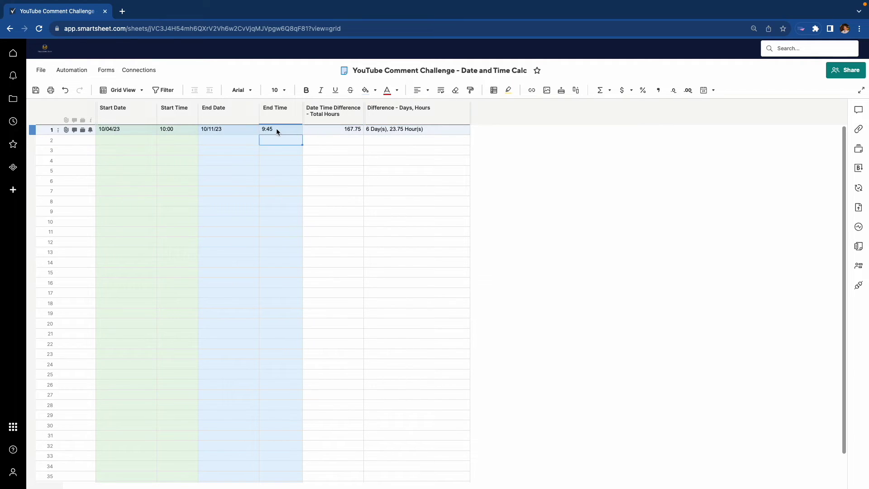
left_click(276, 129)
double_click(277, 129)
type("150")
key("Return")
- Unhide the Difference - Hours and Difference - Days columns, showing 7 days and 5 hours
left_click(364, 116)
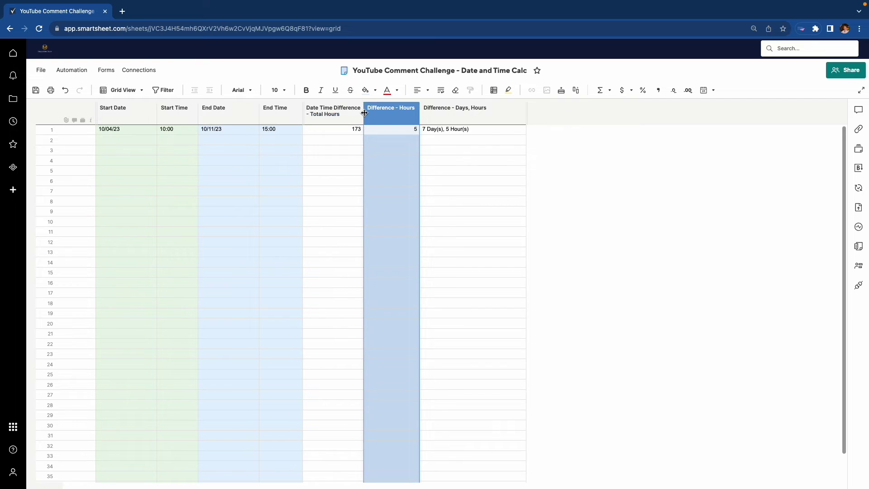
left_click(362, 112)
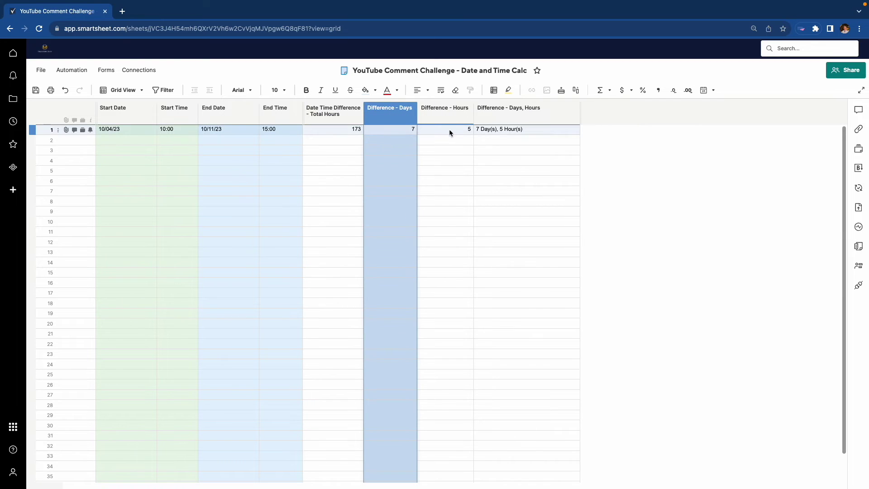
left_click(483, 131)
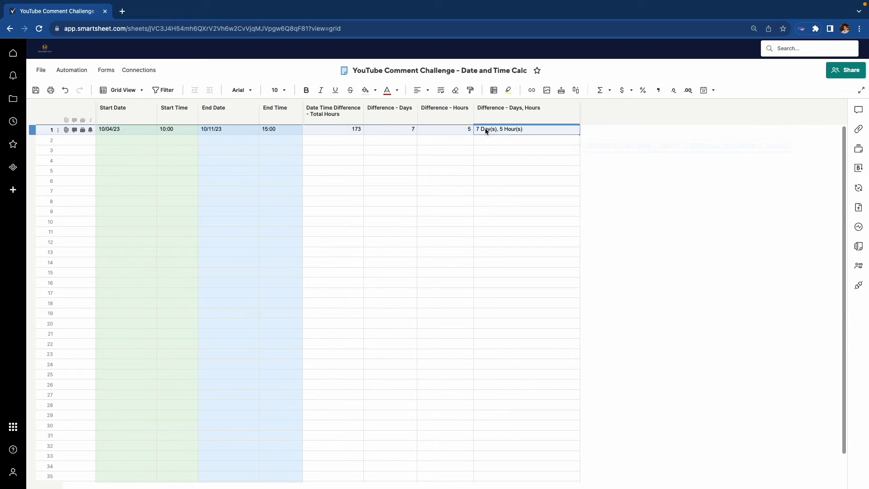
- View the formulas behind row 1's Total Hours and Difference - Days cells
double_click(345, 128)
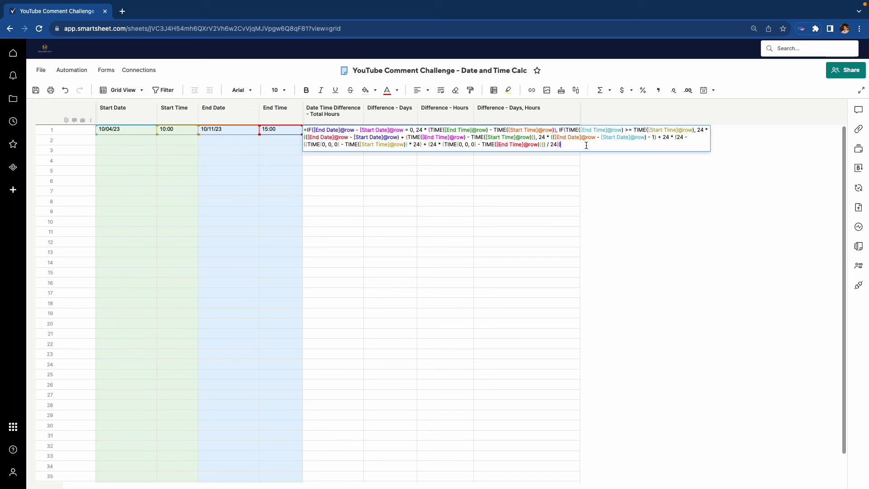
key("Return")
left_click(390, 129)
left_click(390, 128)
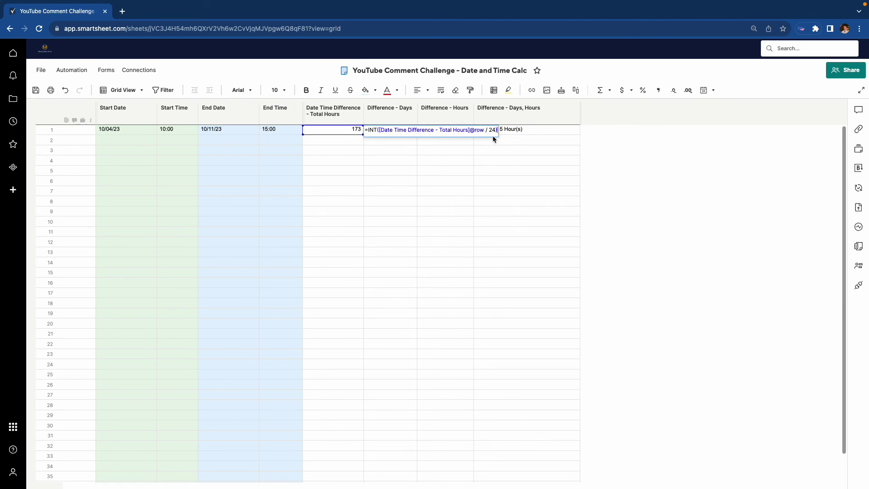
key("Return")
left_click(452, 129)
left_click(452, 129)
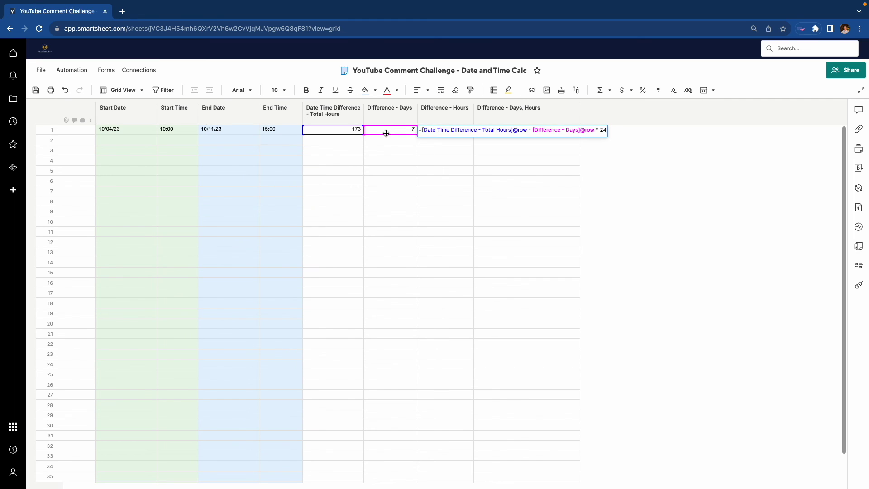
left_click(634, 145)
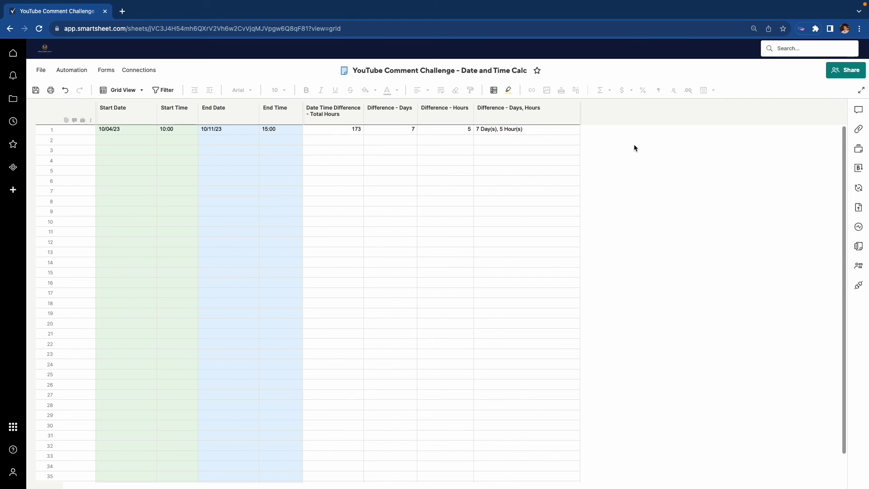